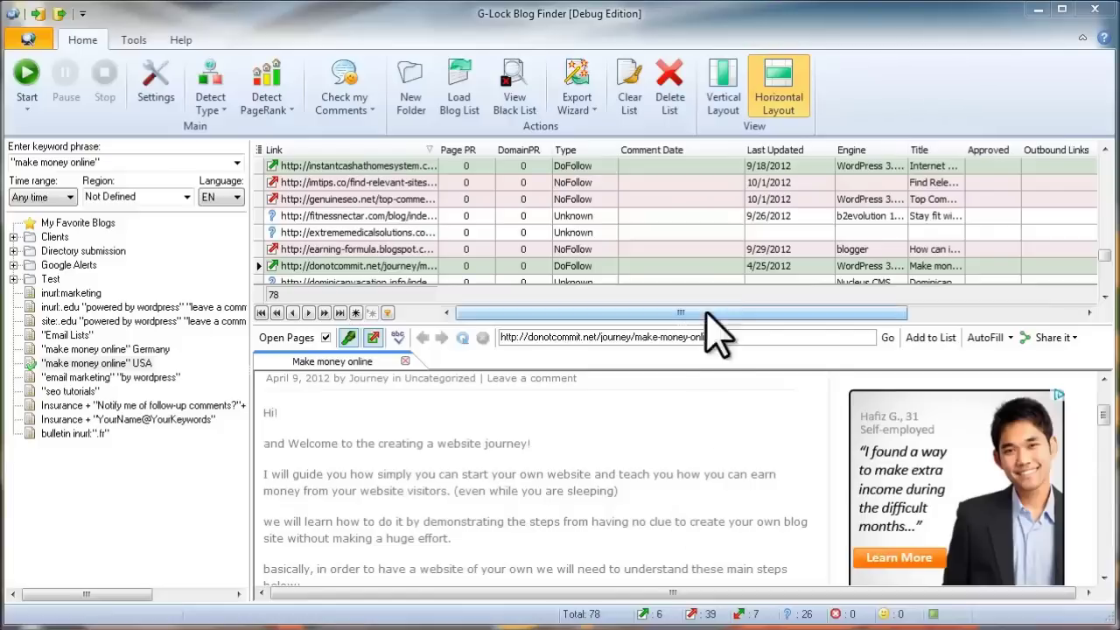
Switch to Vertical Layout so blog result cards sit beside the page preview.
left_click(733, 103)
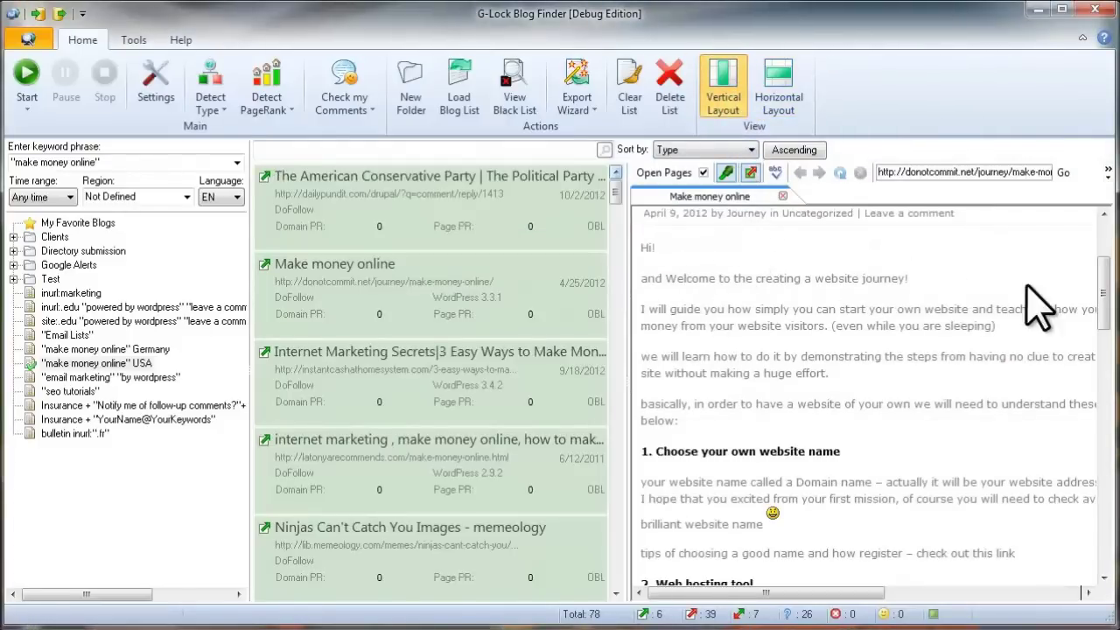
Filter the found blogs by 'money' to 37 results, sorted by Type ascending.
left_click_drag(1106, 311, 1107, 450)
type("mo")
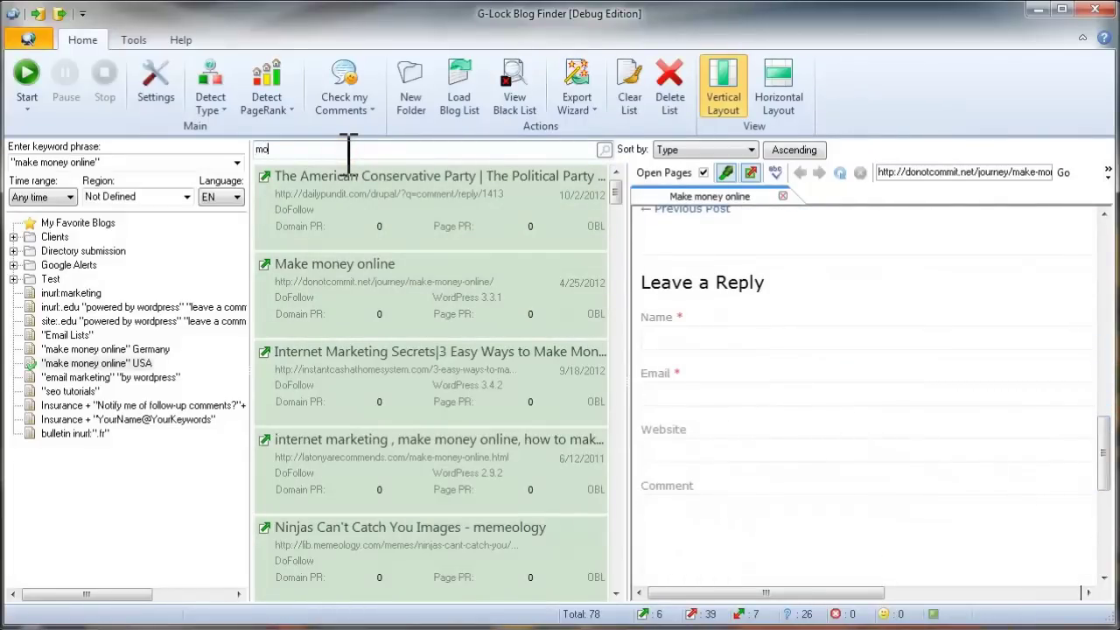
type("ney")
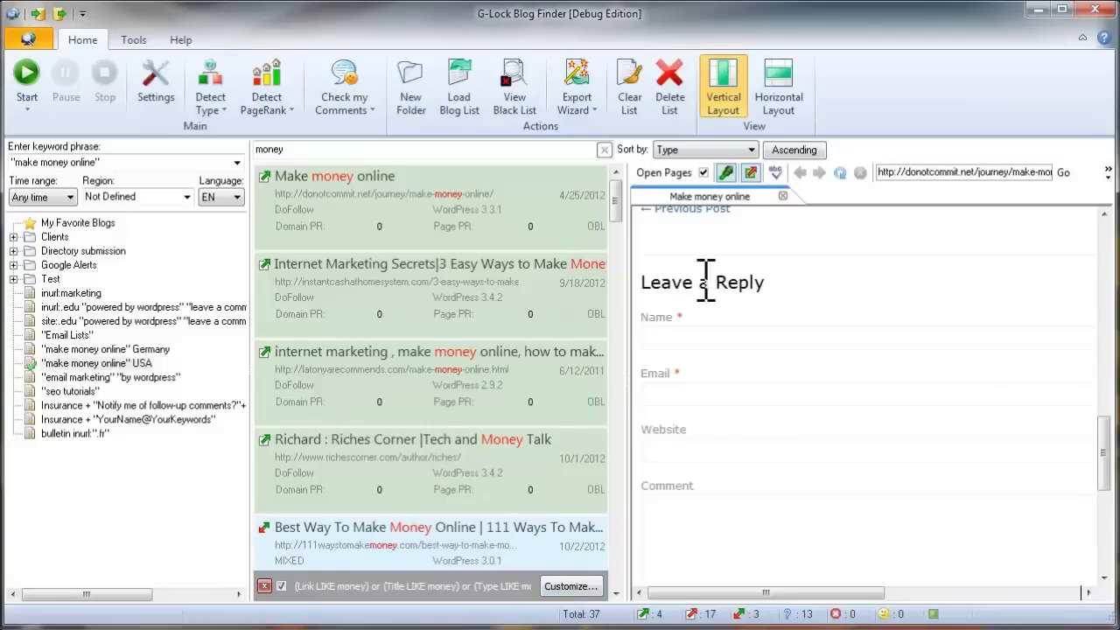
left_click(751, 150)
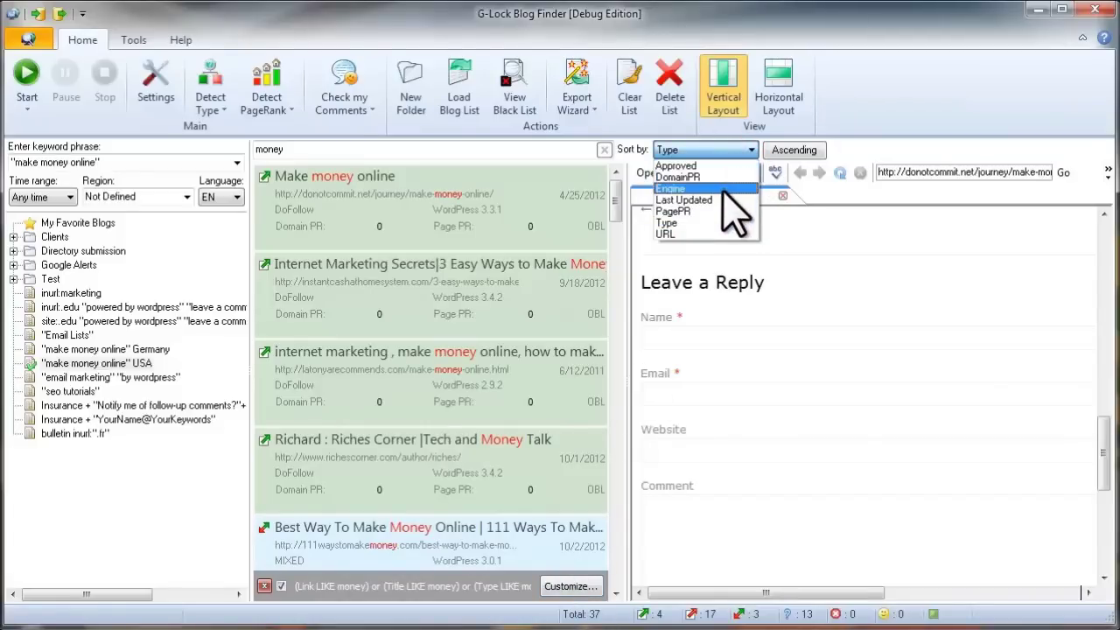
left_click(682, 224)
left_click(771, 152)
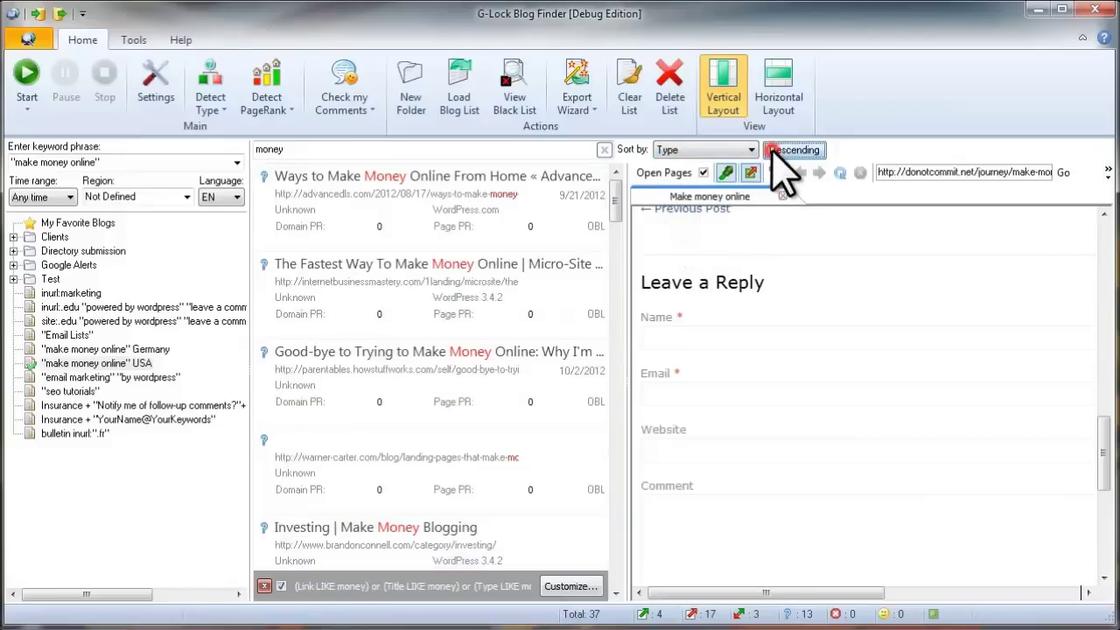
left_click(776, 153)
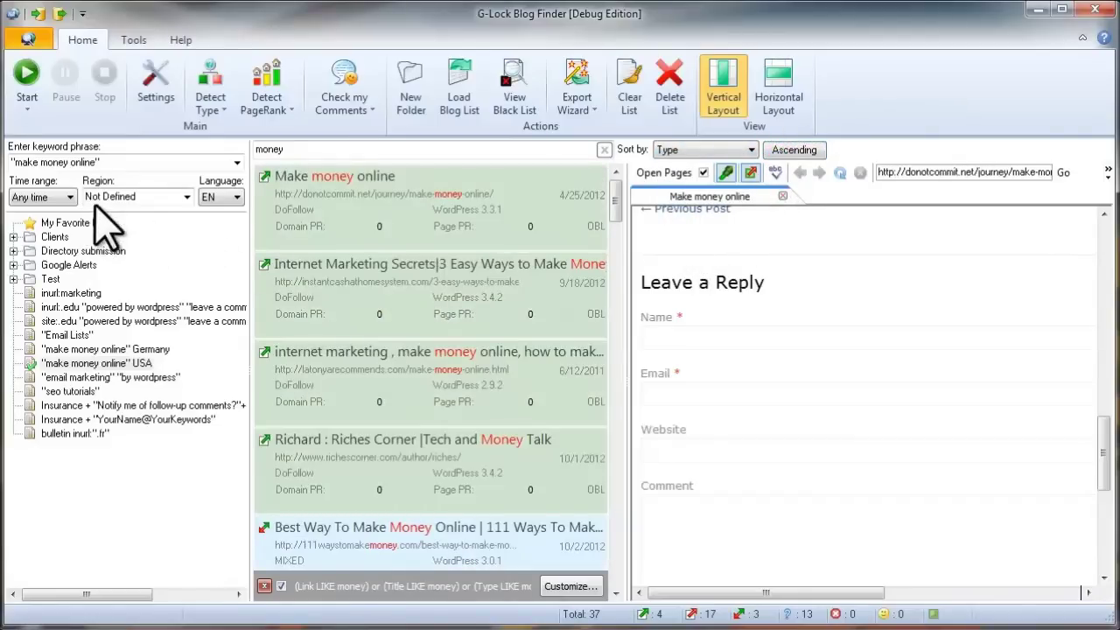
Set the search region to Germany and check the Start dropdown's result options.
left_click_drag(98, 196, 147, 197)
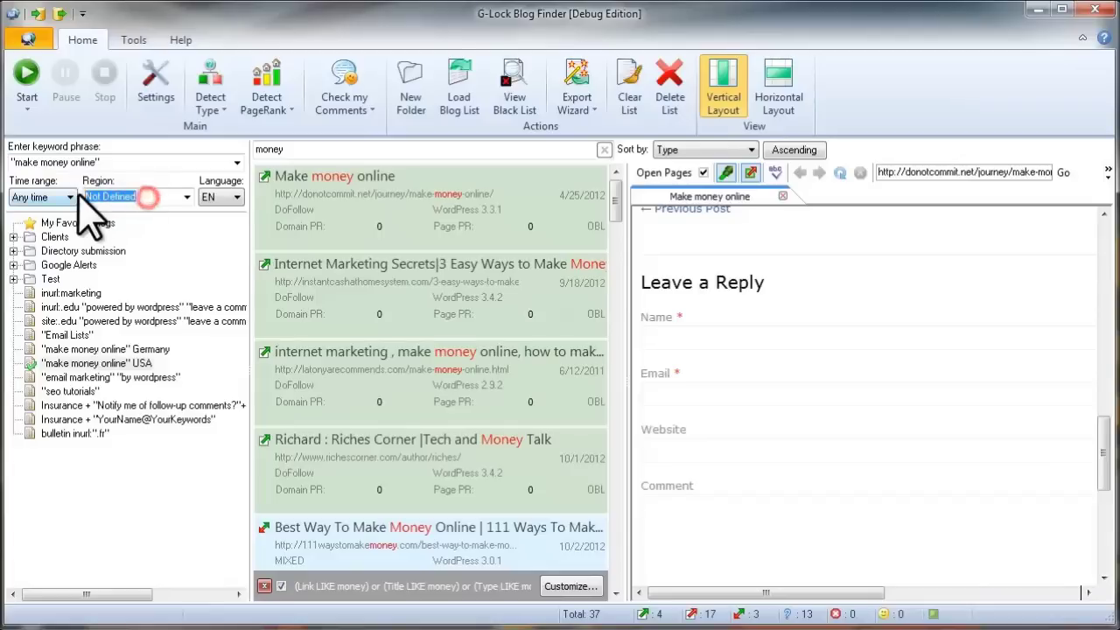
type("Germany")
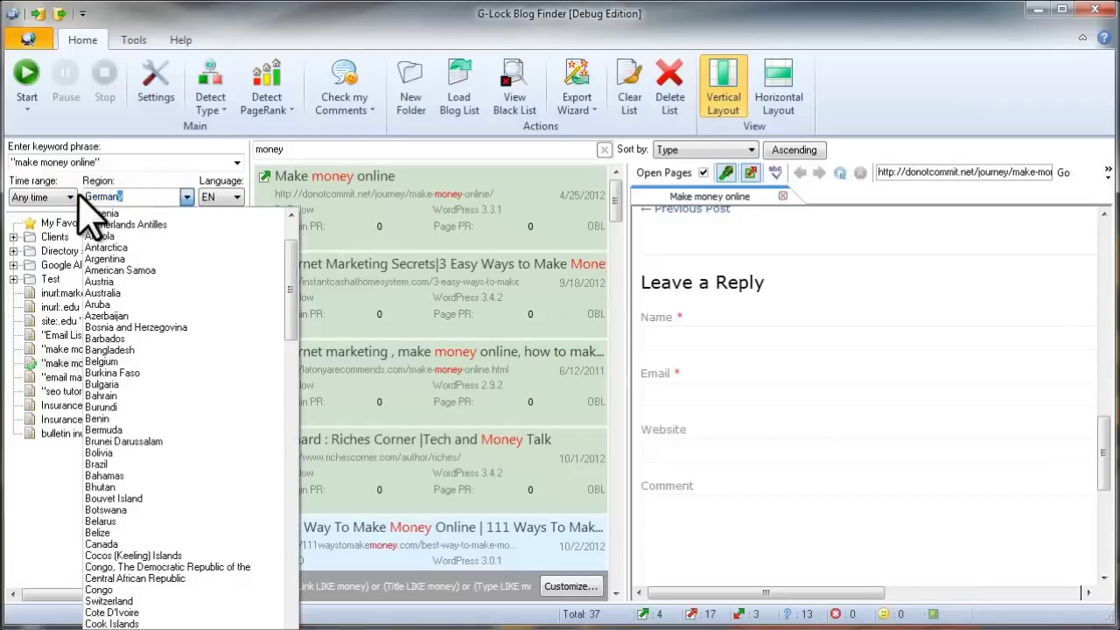
left_click(119, 180)
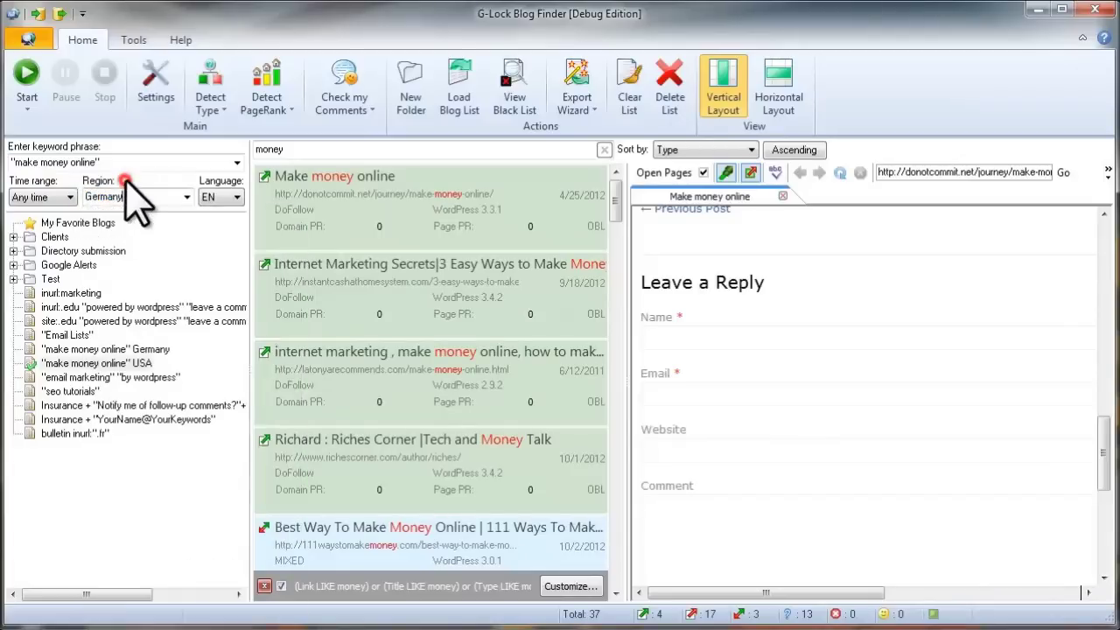
left_click(27, 103)
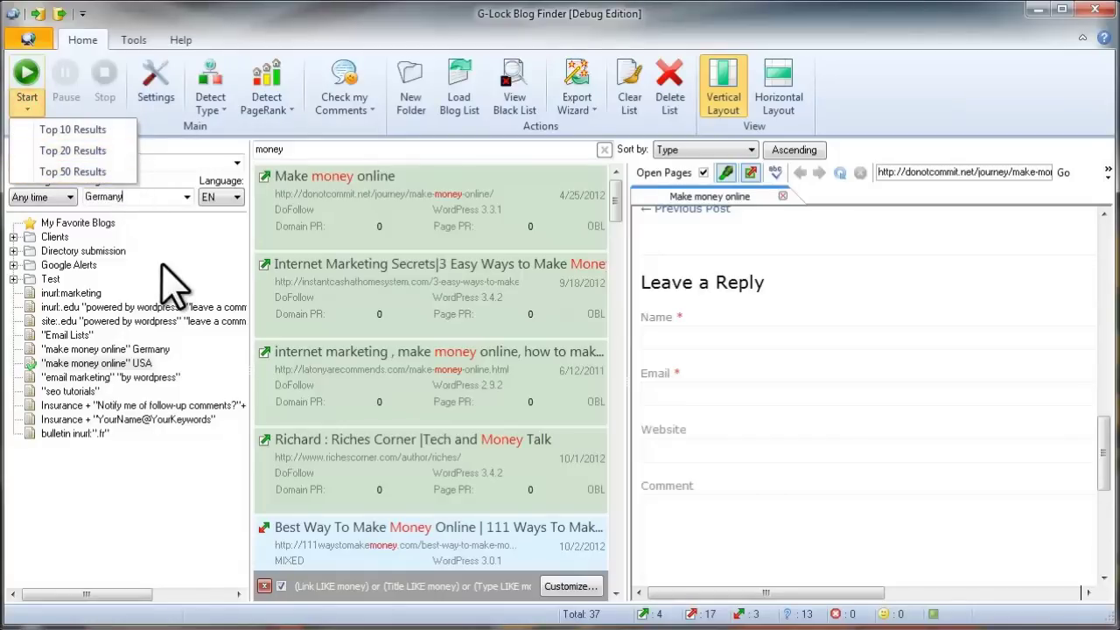
Compare the saved 'make money online' USA and Germany results, ending on a USA result's preview.
left_click(144, 364)
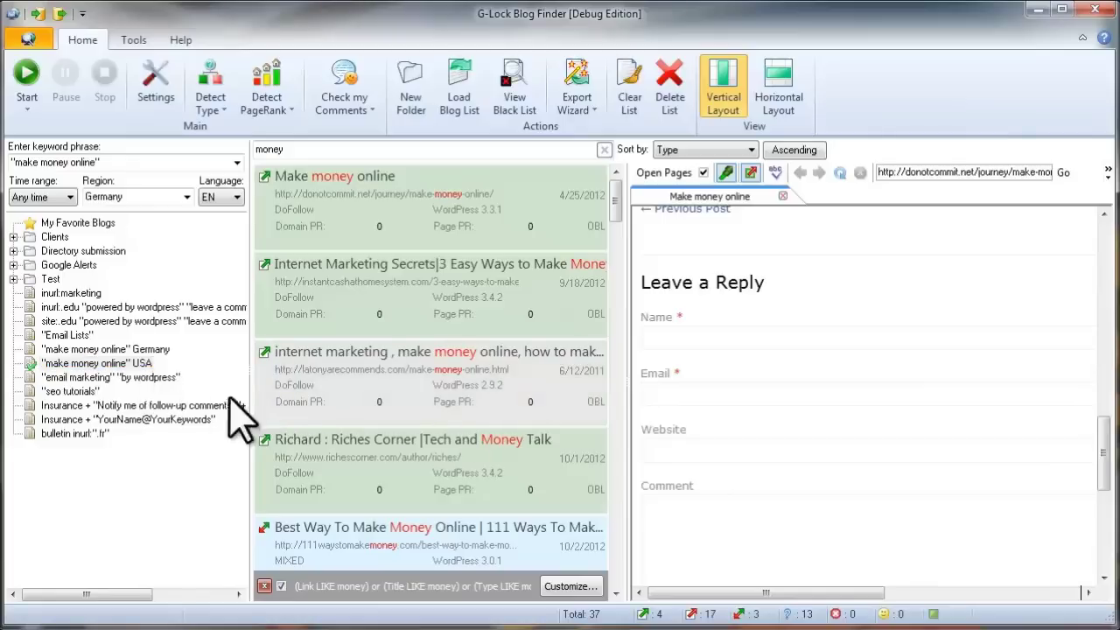
left_click(165, 349)
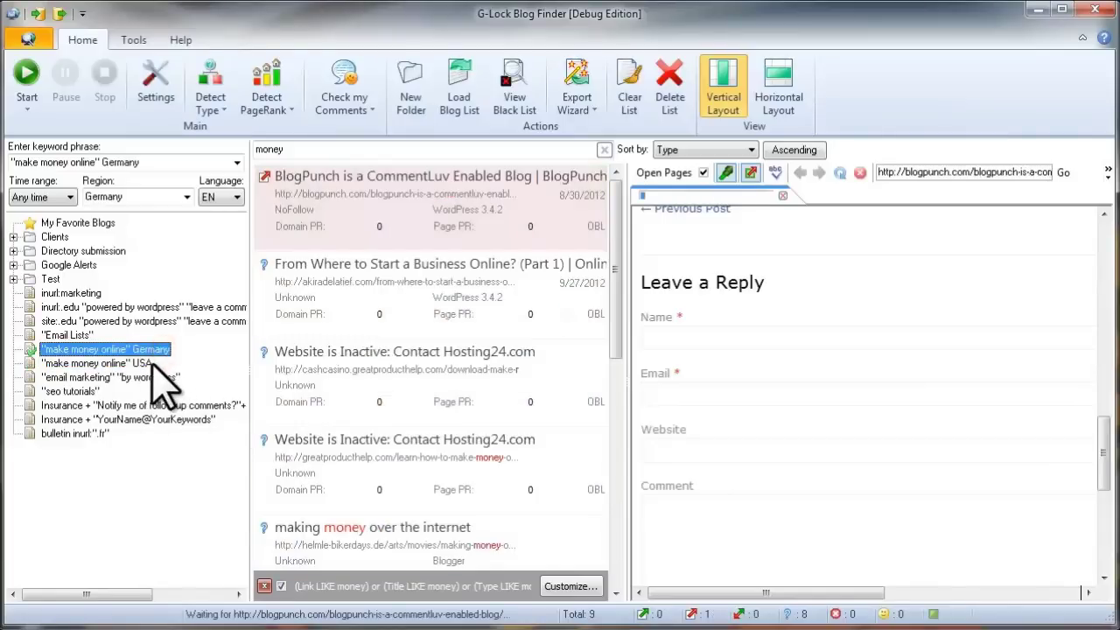
left_click(96, 363)
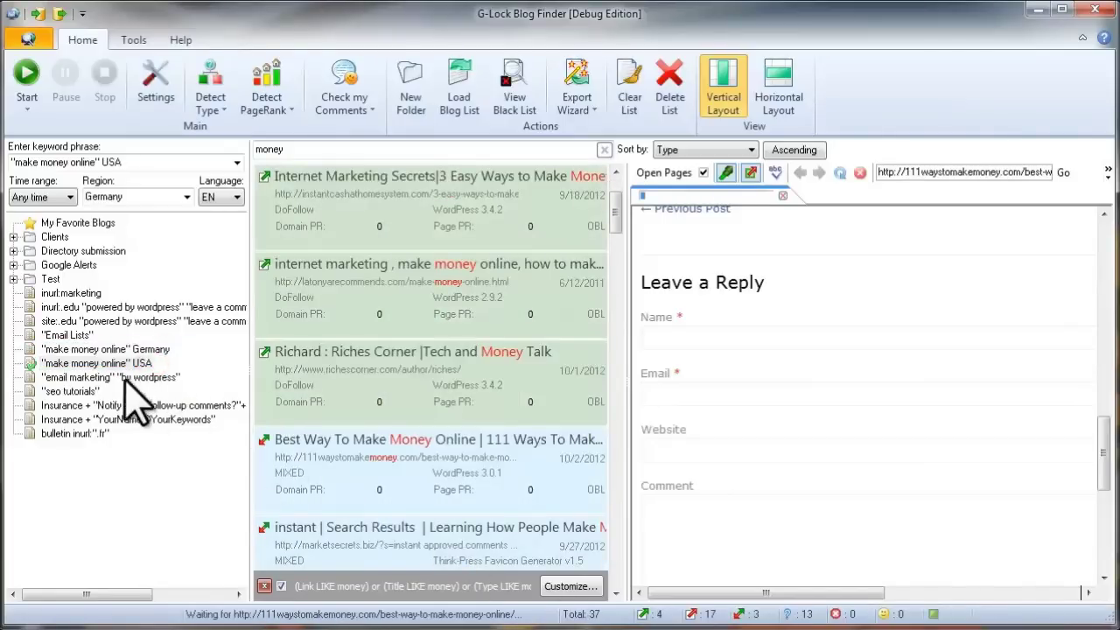
left_click(127, 350)
left_click(129, 362)
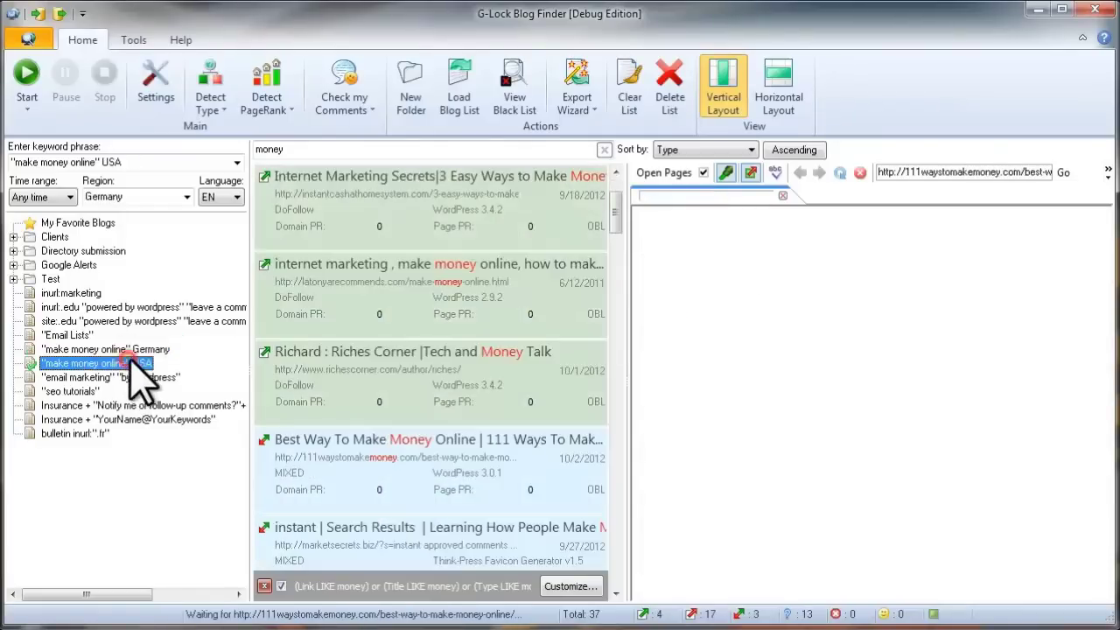
left_click(389, 322)
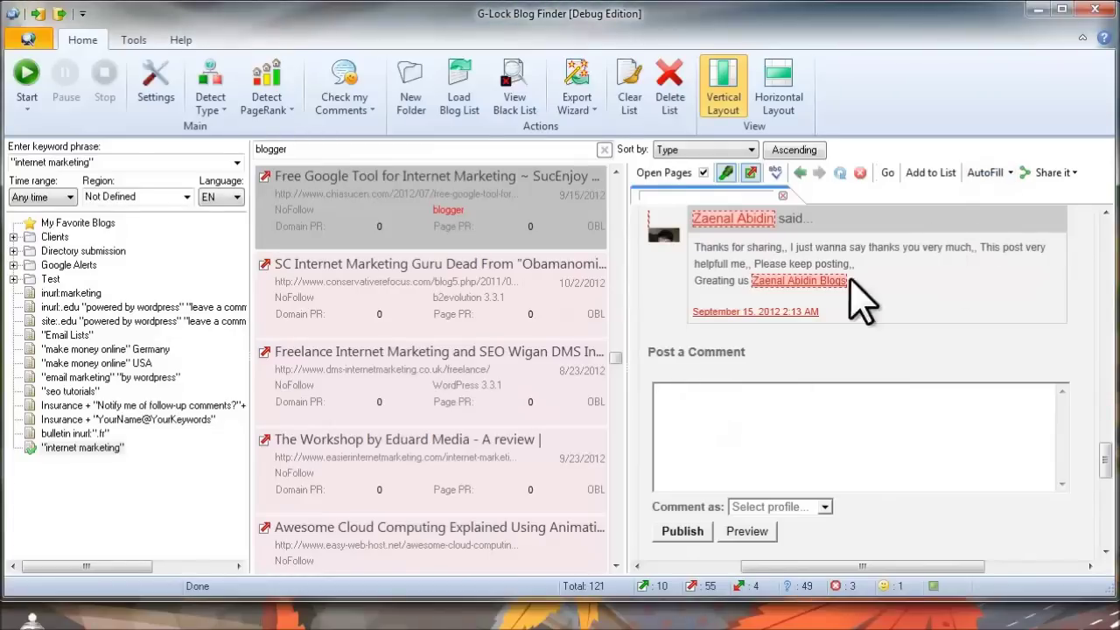
Paste the saved credits-for-sales tip into the Post a Comment box via Paste Comment.
right_click(664, 395)
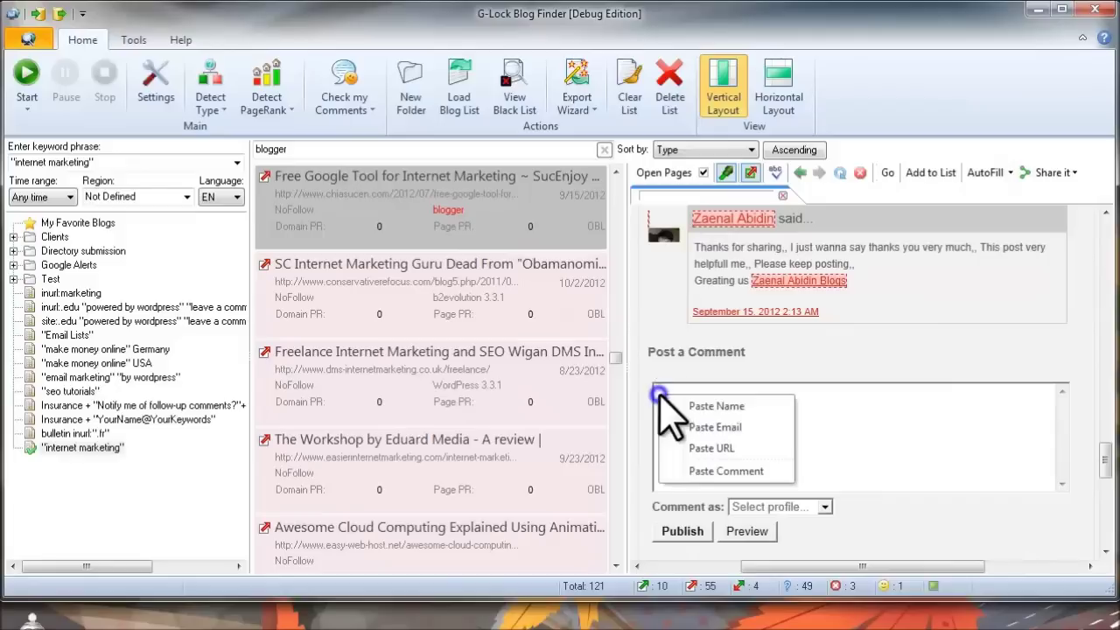
left_click(782, 472)
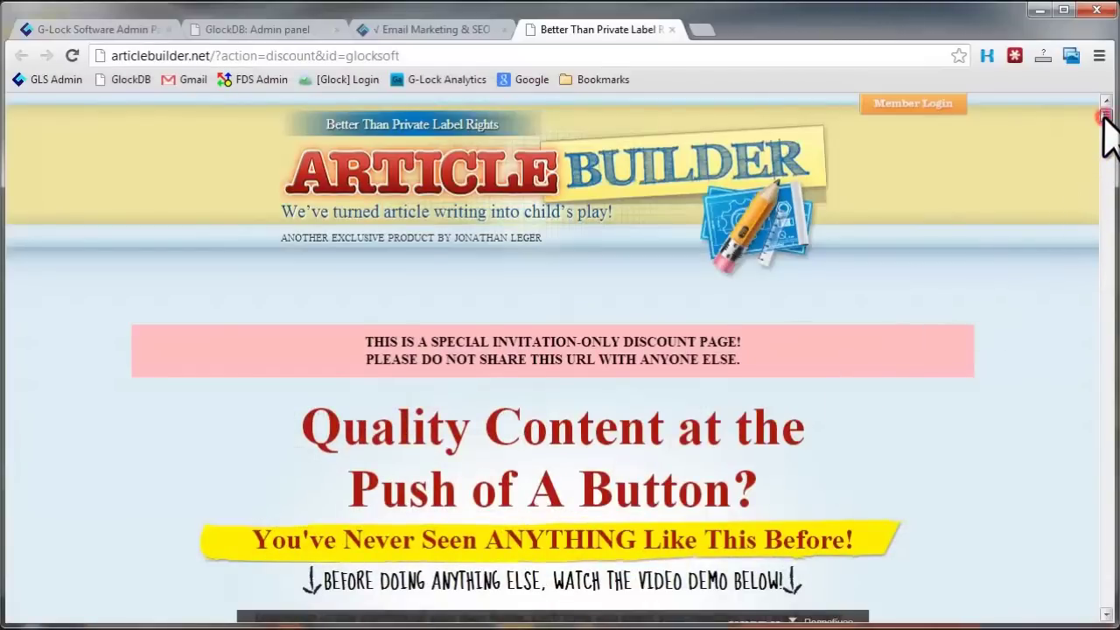
Scroll the Article Builder page to its sample weight-loss article, then return to Blog Finder.
scroll(1106, 131, "down", 3)
scroll(1106, 136, "down", 2)
scroll(1107, 135, "down", 2)
scroll(1106, 138, "down", 2)
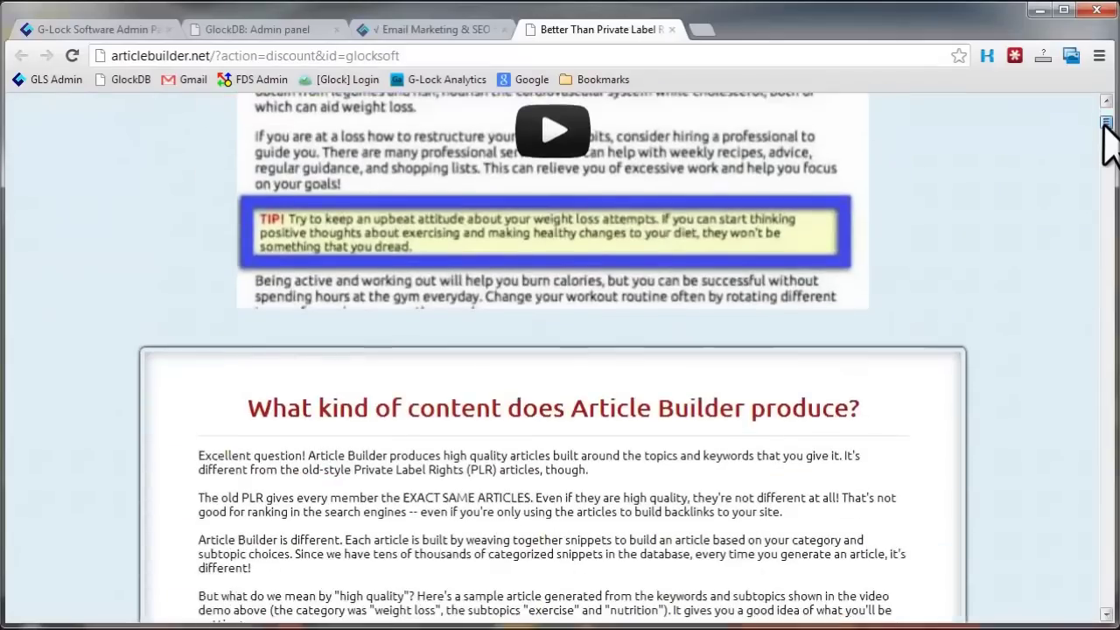
scroll(1105, 133, "down", 2)
scroll(1105, 133, "down", 1)
scroll(1106, 131, "down", 1)
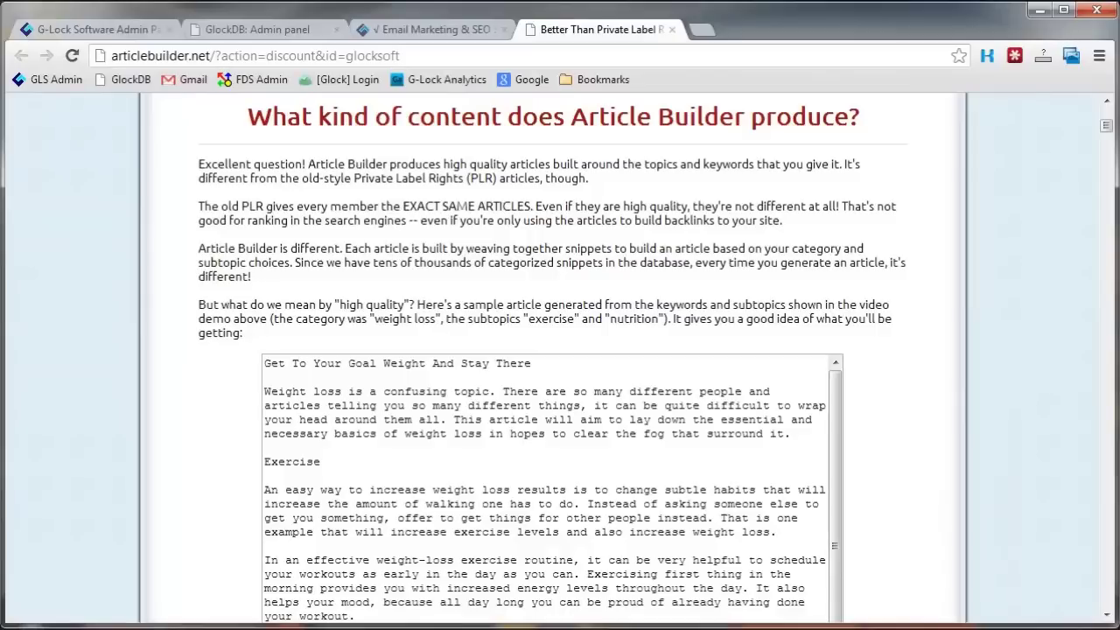
key("alt+Tab")
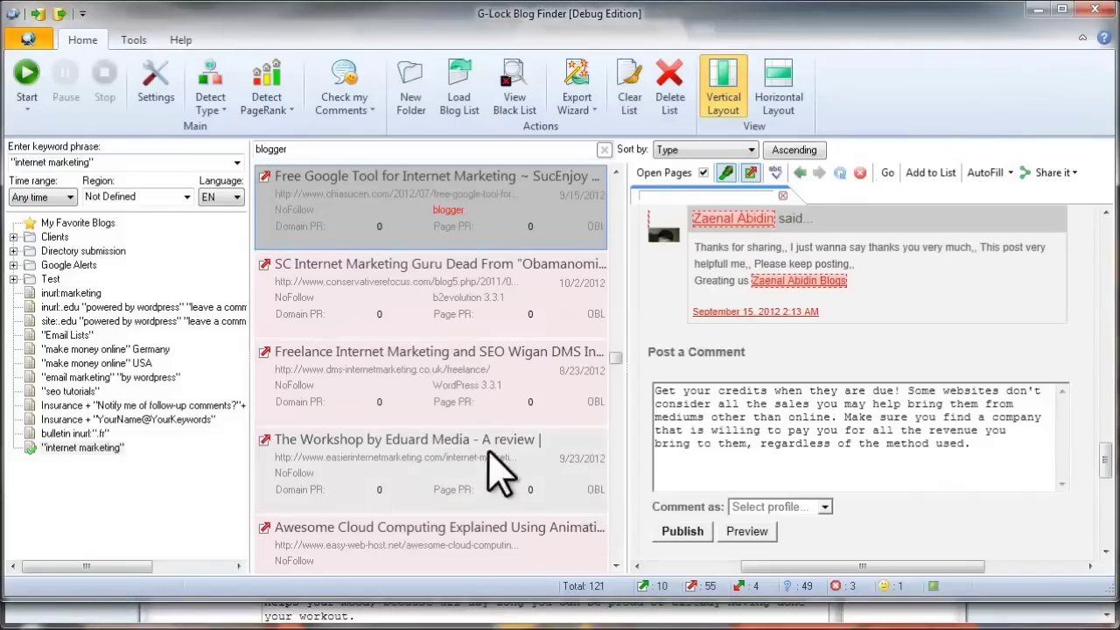
Review the ArticleBuilder user name and password in the Settings dialog, then close it.
left_click(155, 127)
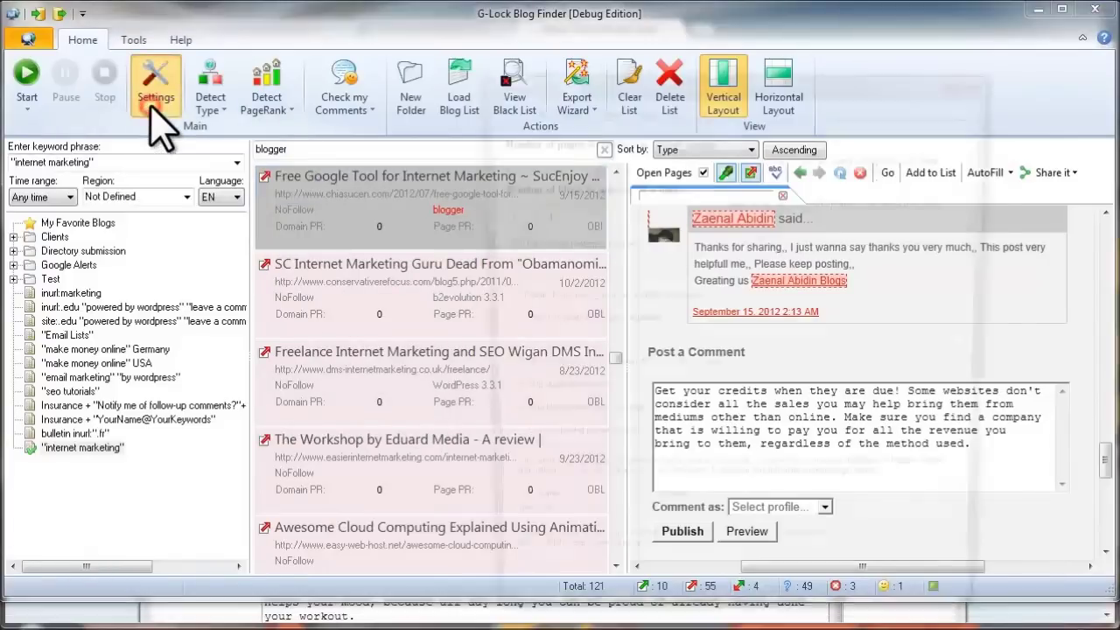
left_click_drag(521, 88, 440, 49)
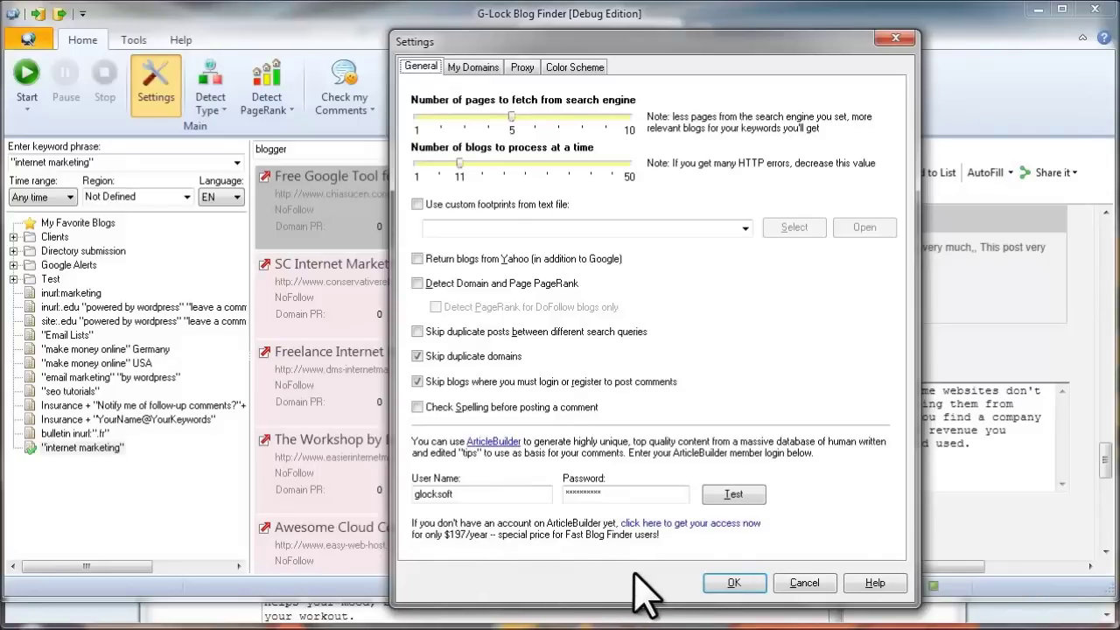
left_click(737, 583)
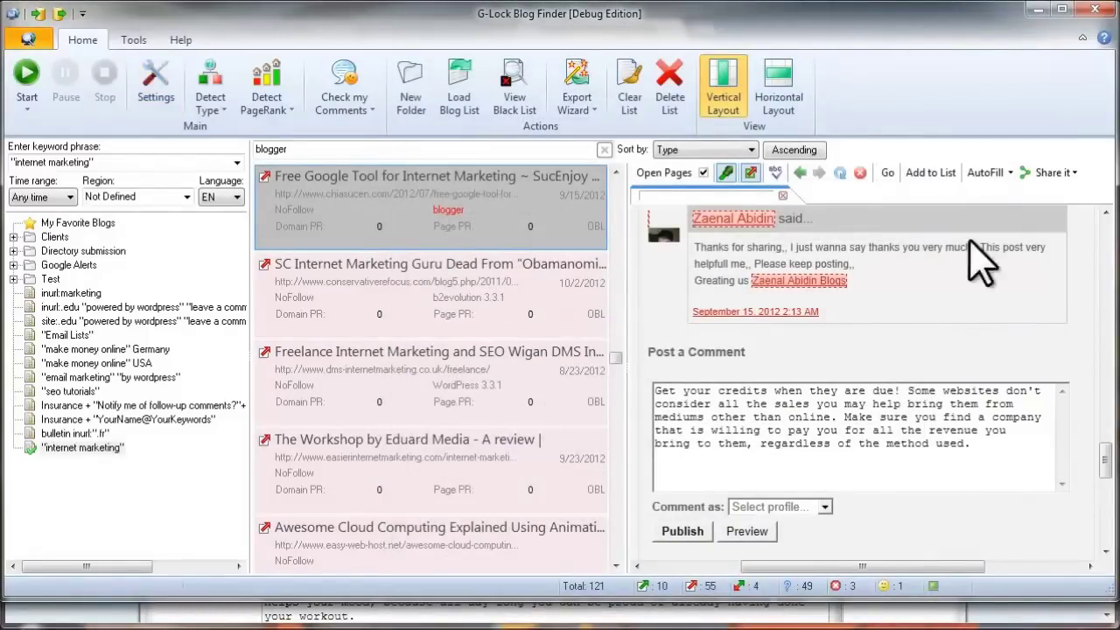
Load the Internet marketing profile in the autofill profile editor.
left_click(1010, 175)
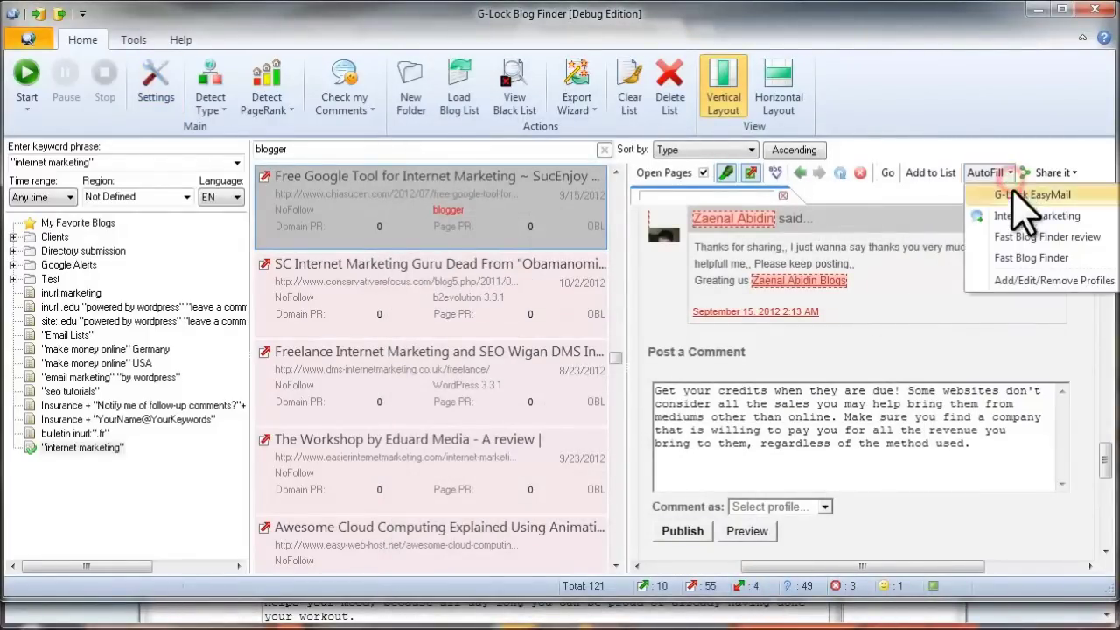
left_click(1048, 282)
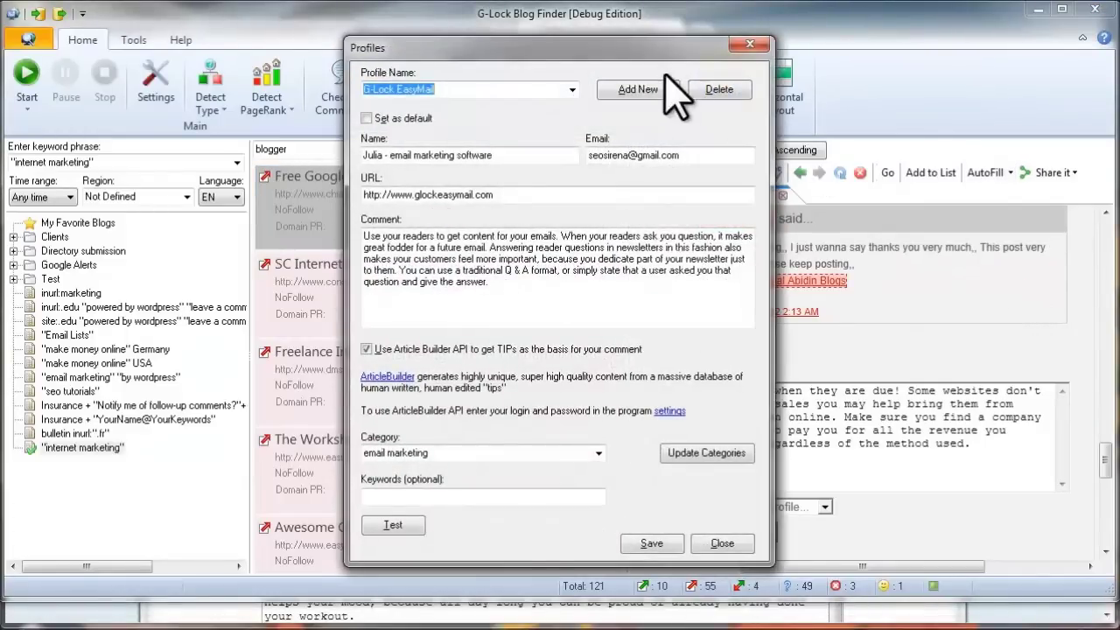
left_click(573, 89)
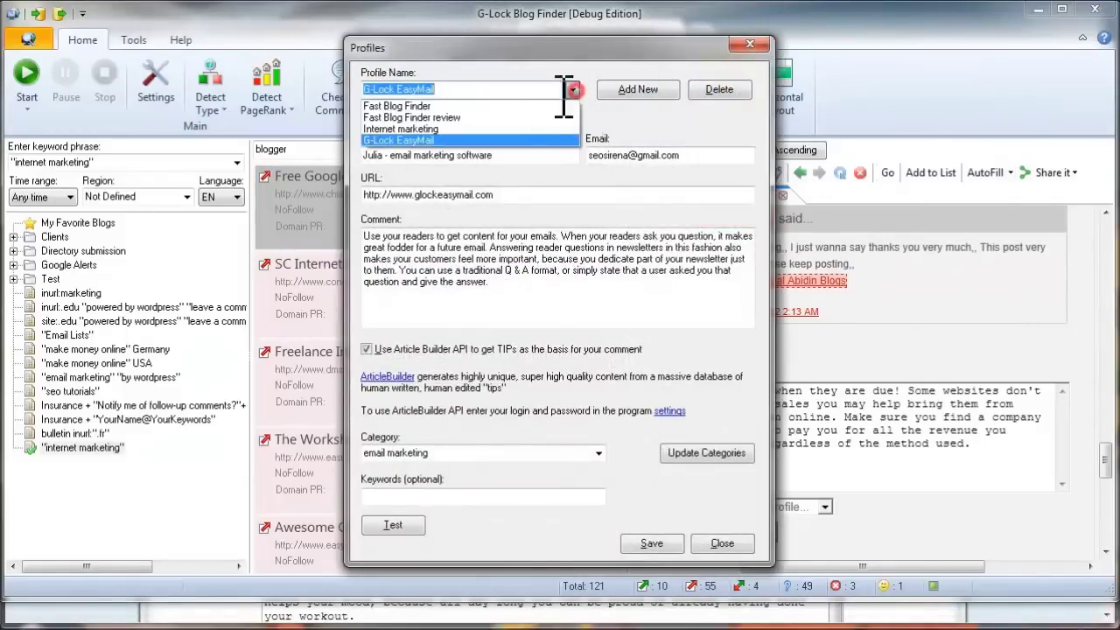
left_click(428, 128)
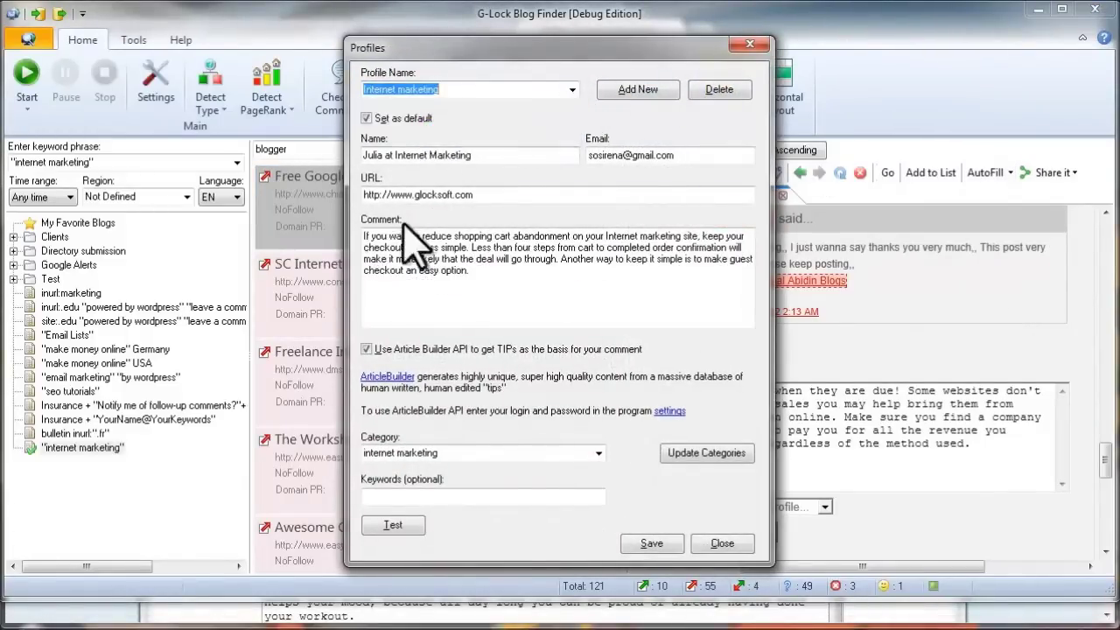
Keep Article Builder tips enabled with the internet marketing category, test, and save the profile.
left_click(367, 349)
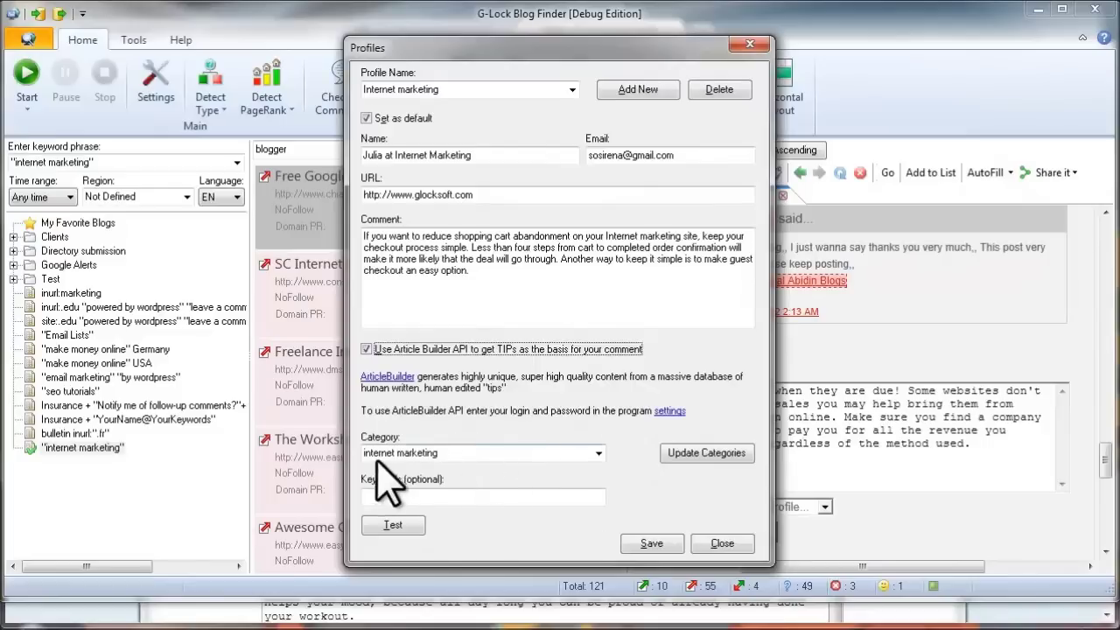
left_click(598, 452)
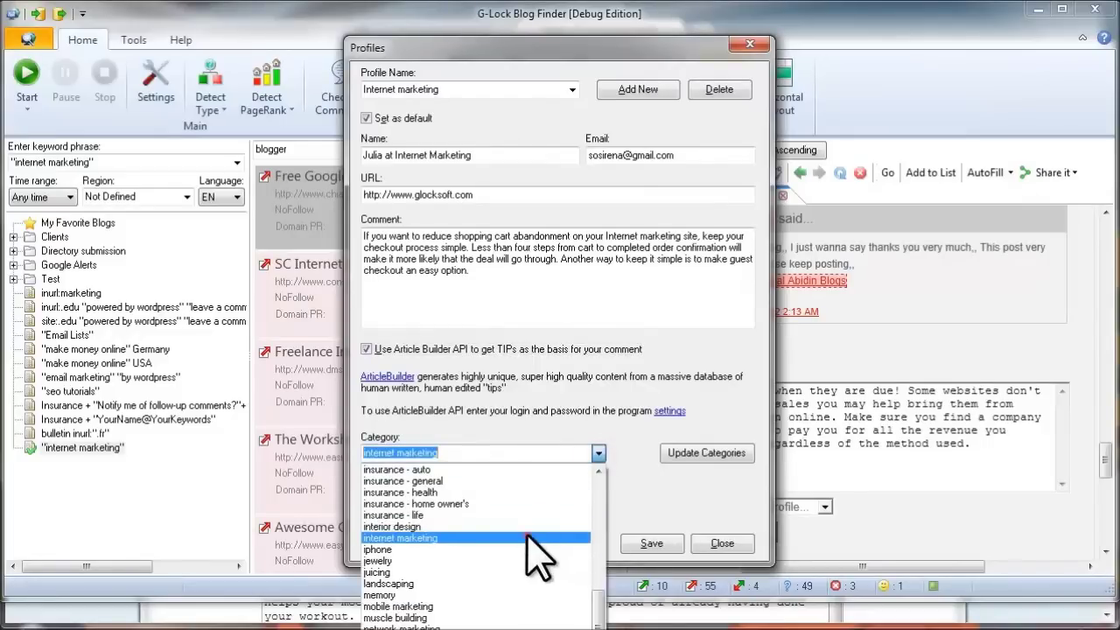
left_click(534, 538)
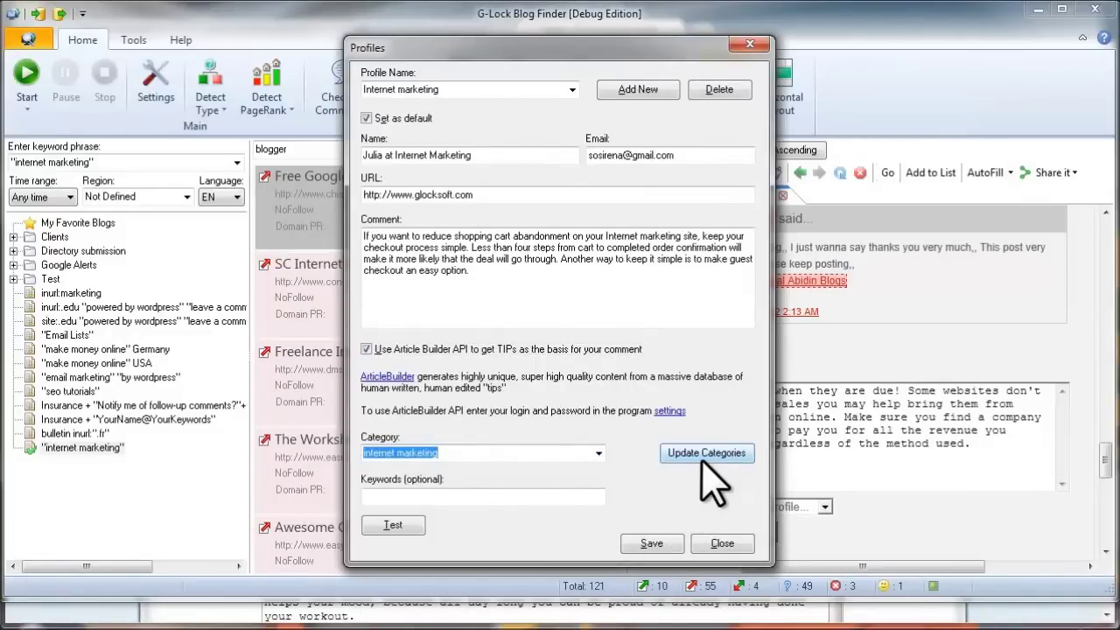
left_click(406, 528)
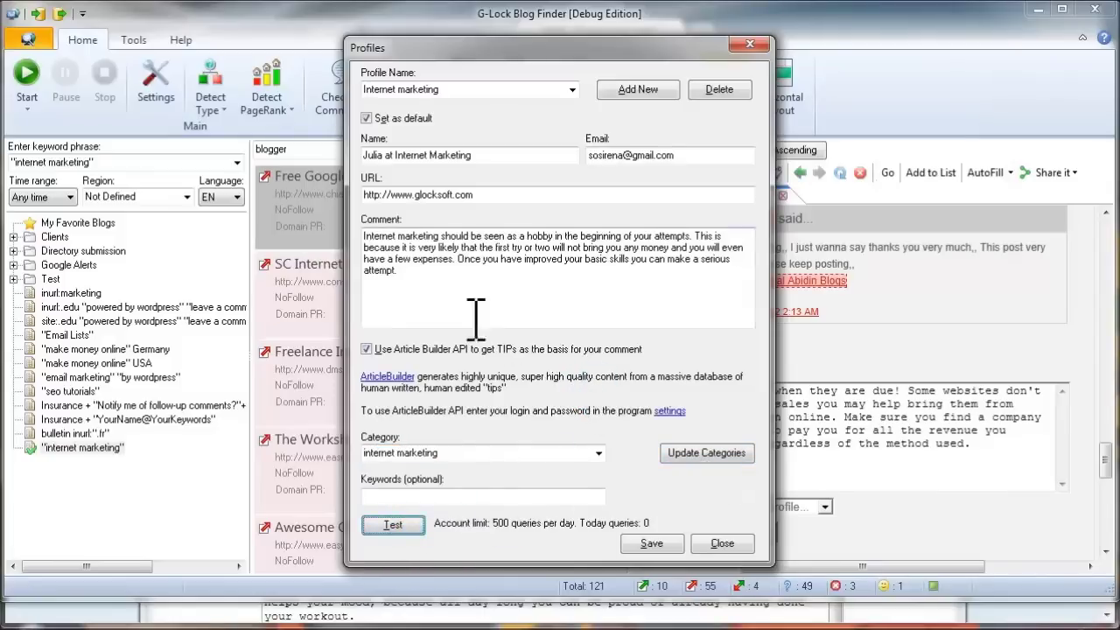
left_click_drag(364, 237, 392, 278)
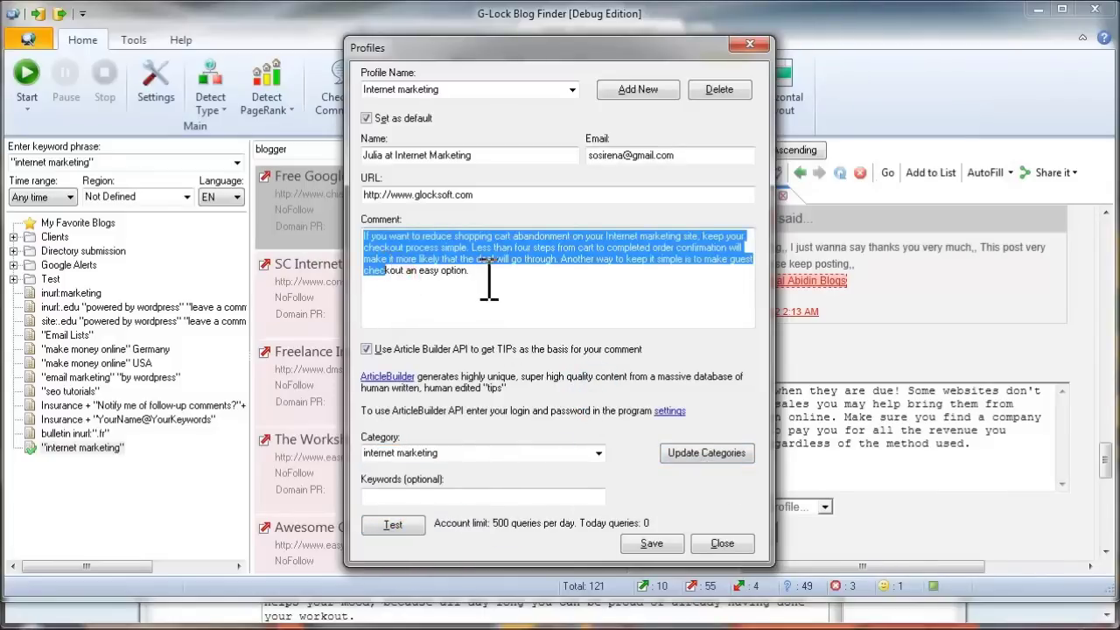
left_click_drag(488, 280, 362, 232)
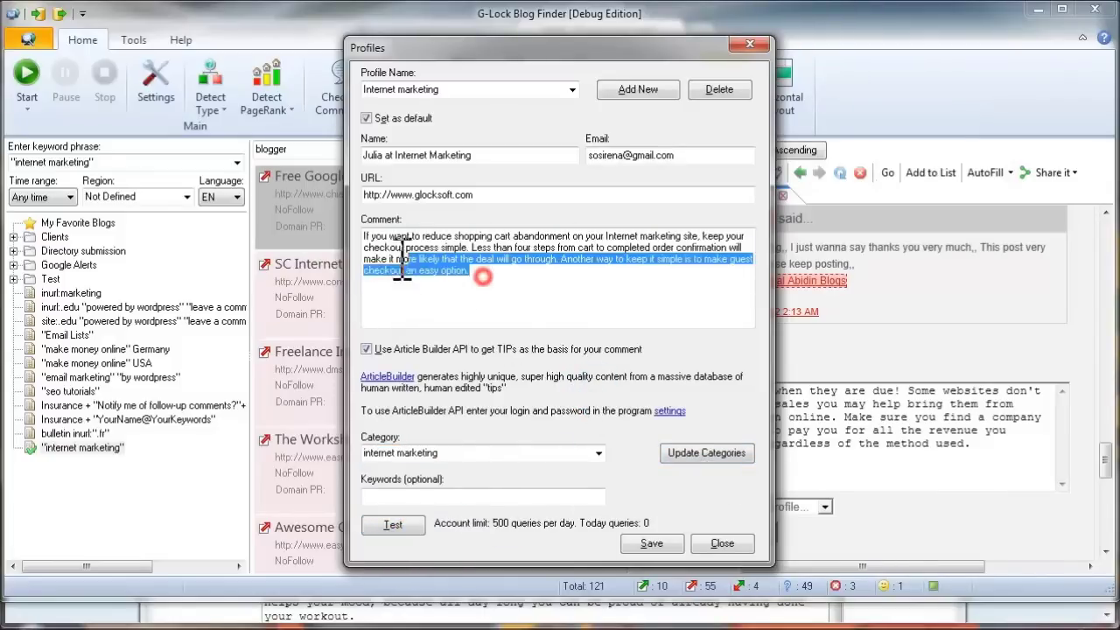
left_click(656, 543)
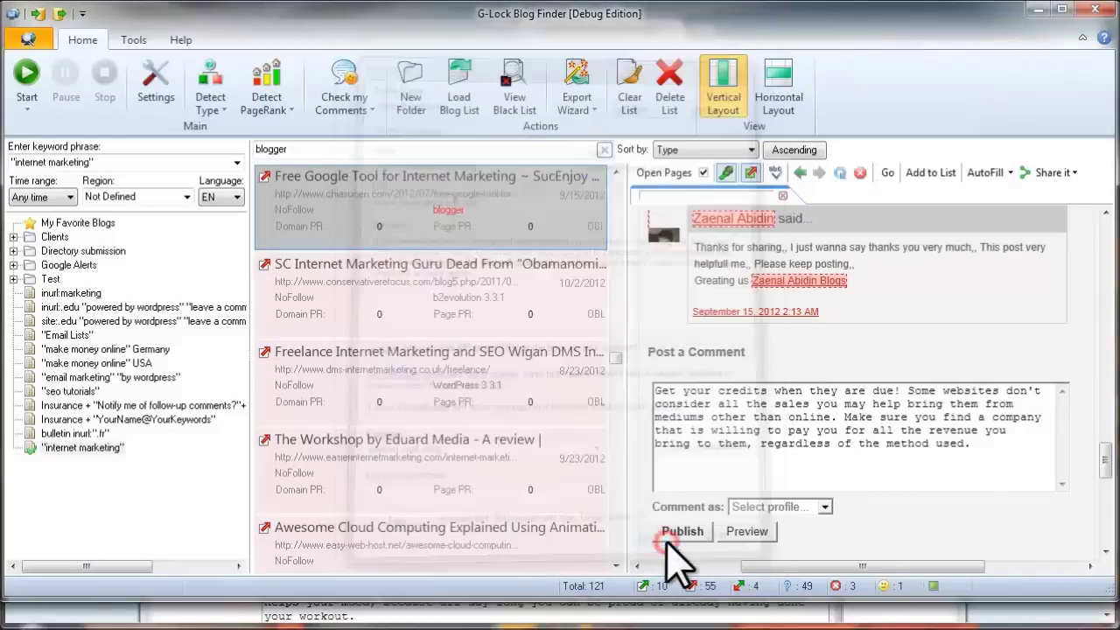
Open the SC Internet Marketing Guru post and autofill its comment form from the Internet marketing profile.
left_click(507, 306)
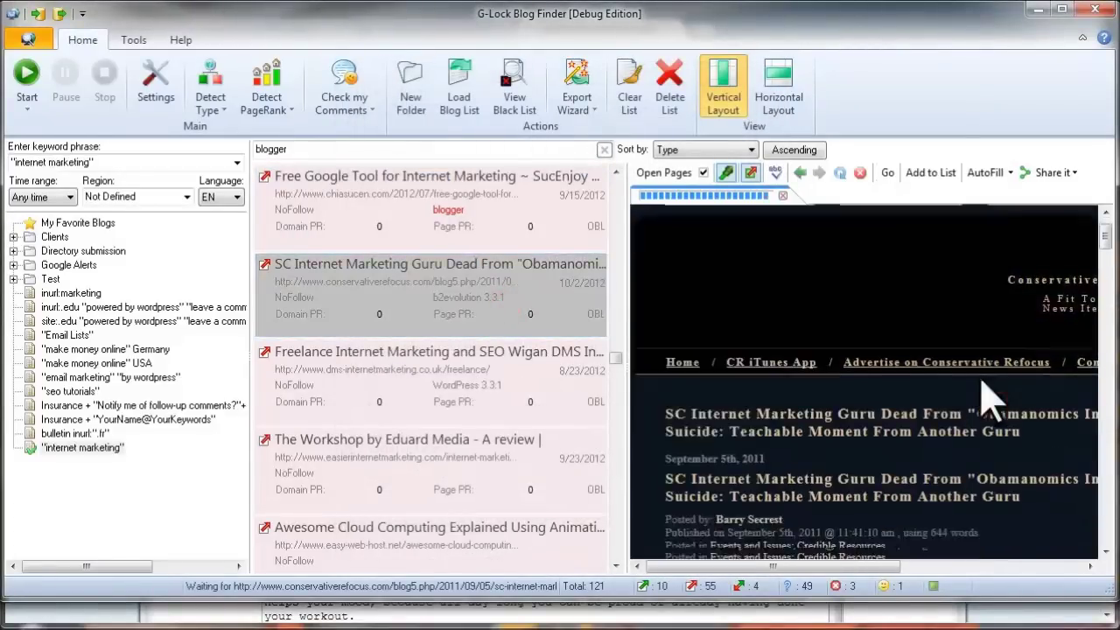
scroll(1104, 372, "down", 10)
scroll(1102, 517, "down", 5)
scroll(1102, 517, "down", 5)
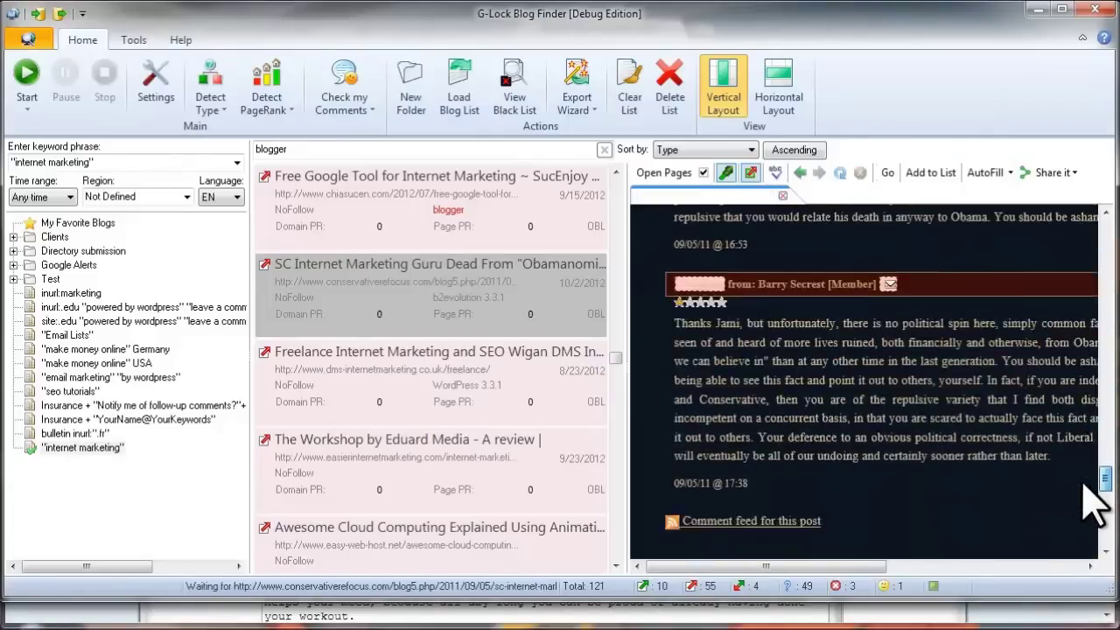
scroll(1102, 516, "down", 5)
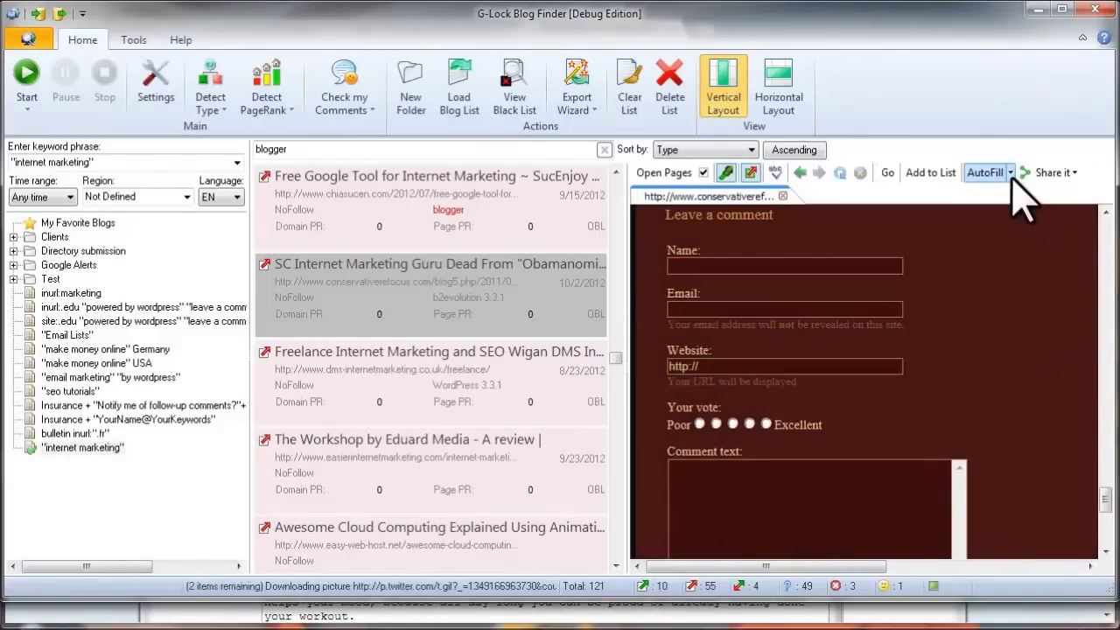
left_click(1011, 175)
left_click(1028, 215)
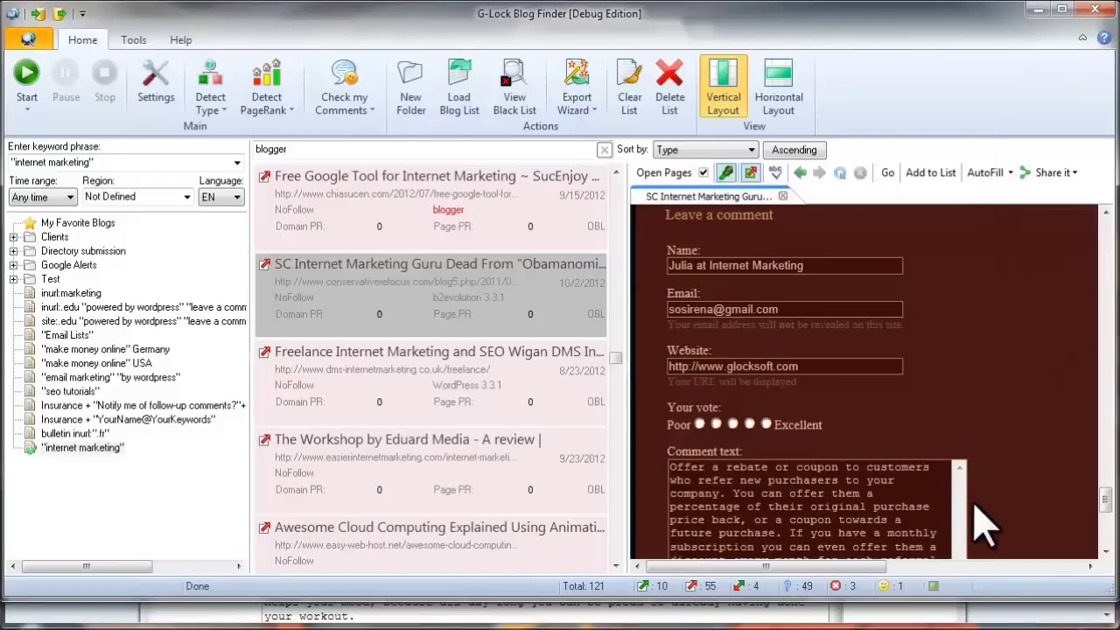
Replace the autofilled comment with a fresh blog-promotion tip.
scroll(977, 507, "down", 1)
mouse_move(755, 530)
left_mouse_down()
mouse_move(674, 437)
mouse_move(671, 415)
left_mouse_up()
scroll(1015, 315, "down", 2)
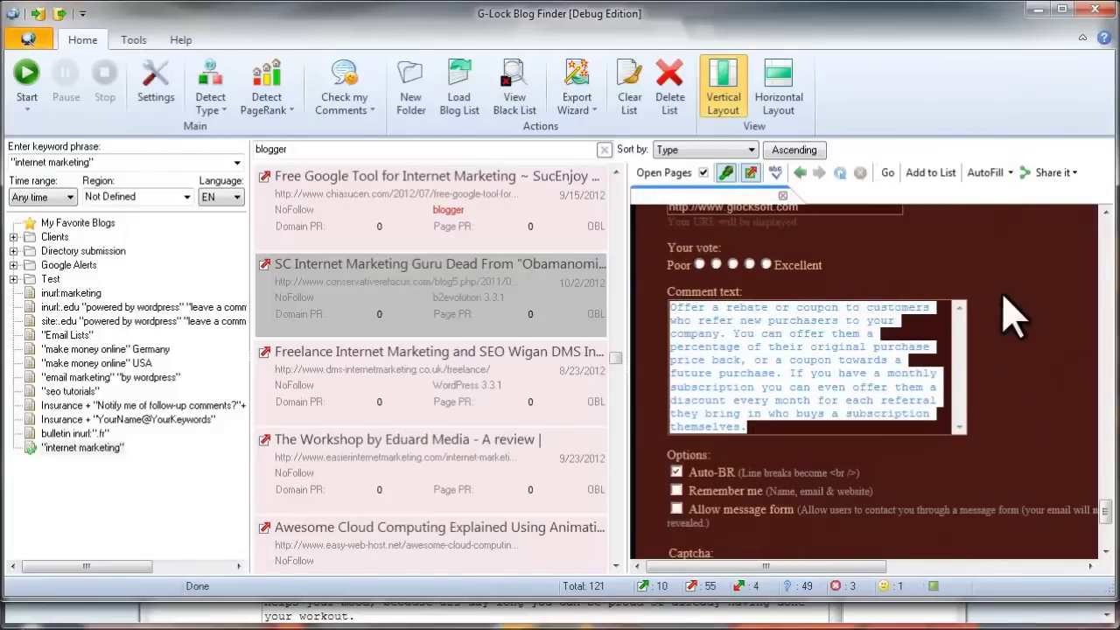
left_click(985, 174)
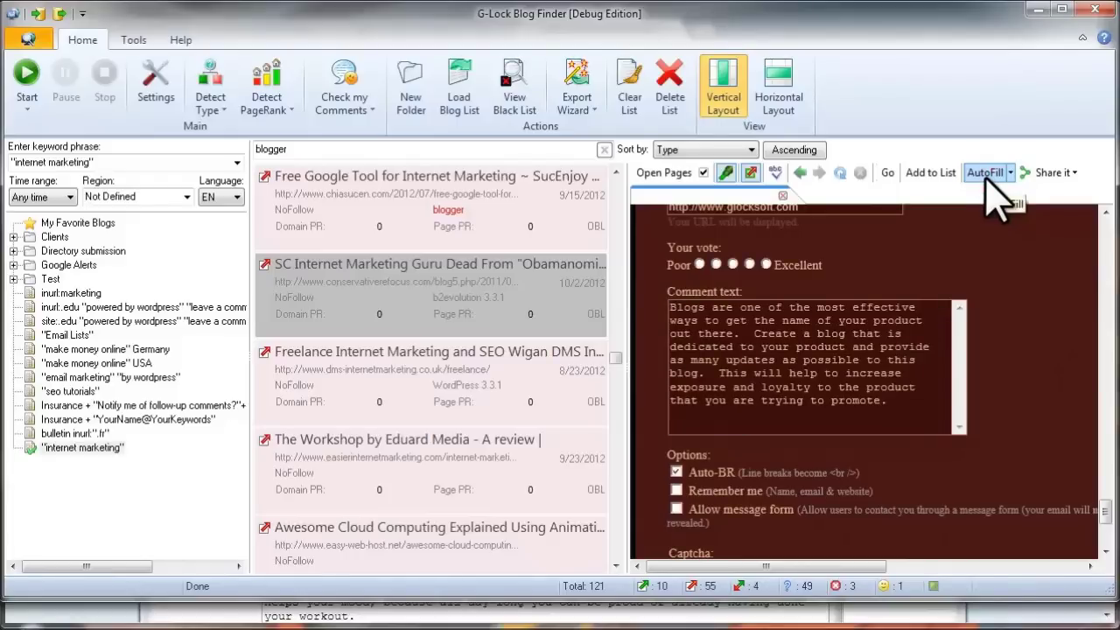